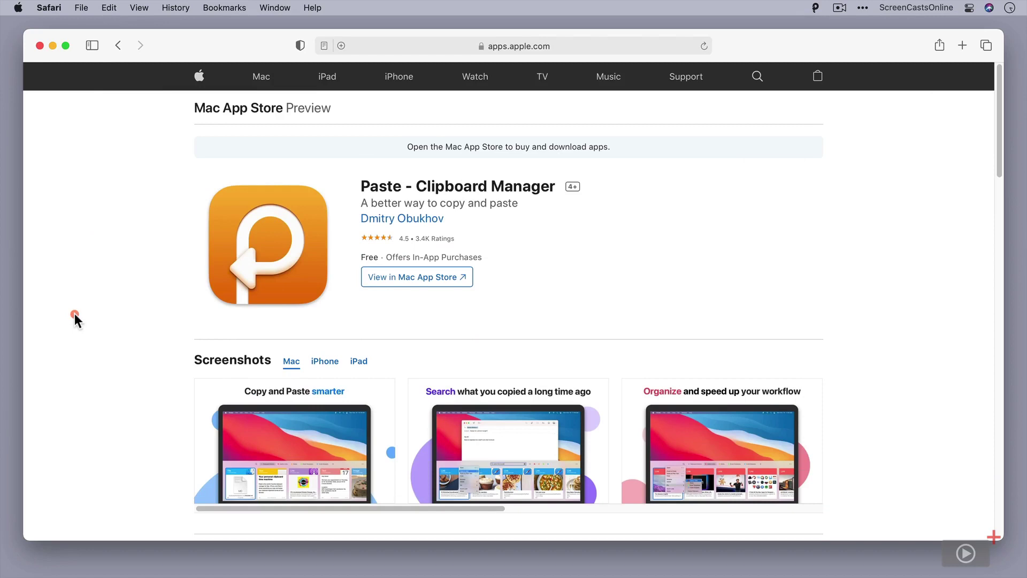
Scroll the Paste App Store listing down to the Information section showing $1.99–$19.99 in-app prices
scroll(75, 313, "down", 10)
scroll(75, 313, "down", 10)
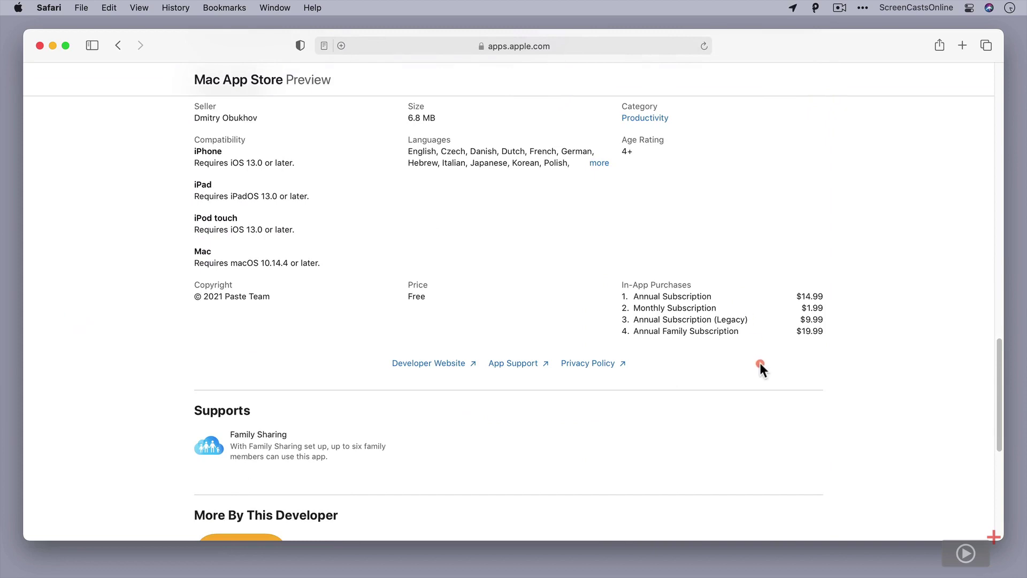
Hide Safari to view Setapp's Paste page (version 3.0.11), then minimize Setapp to the empty desktop
left_click(51, 46)
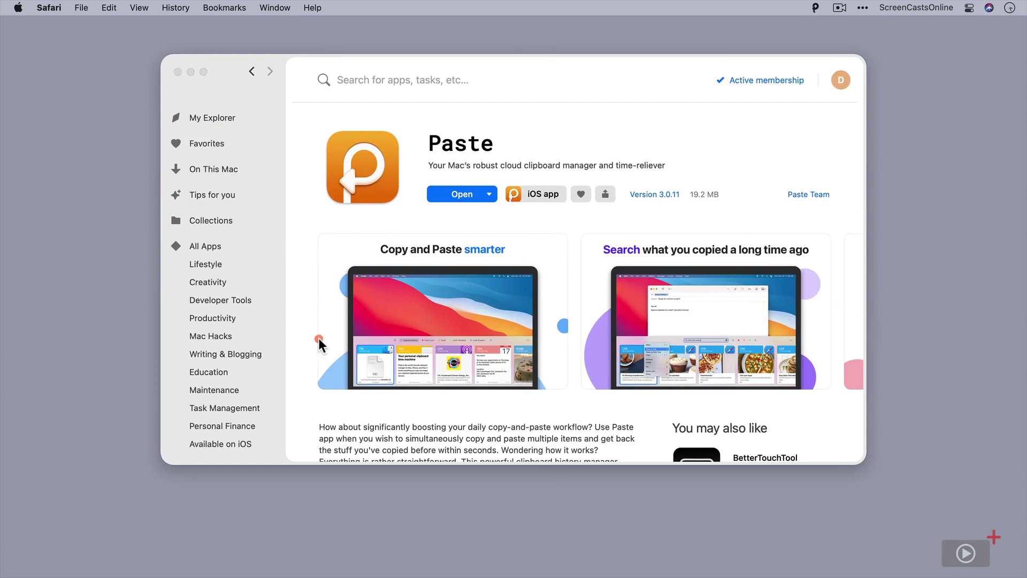
left_click(190, 73)
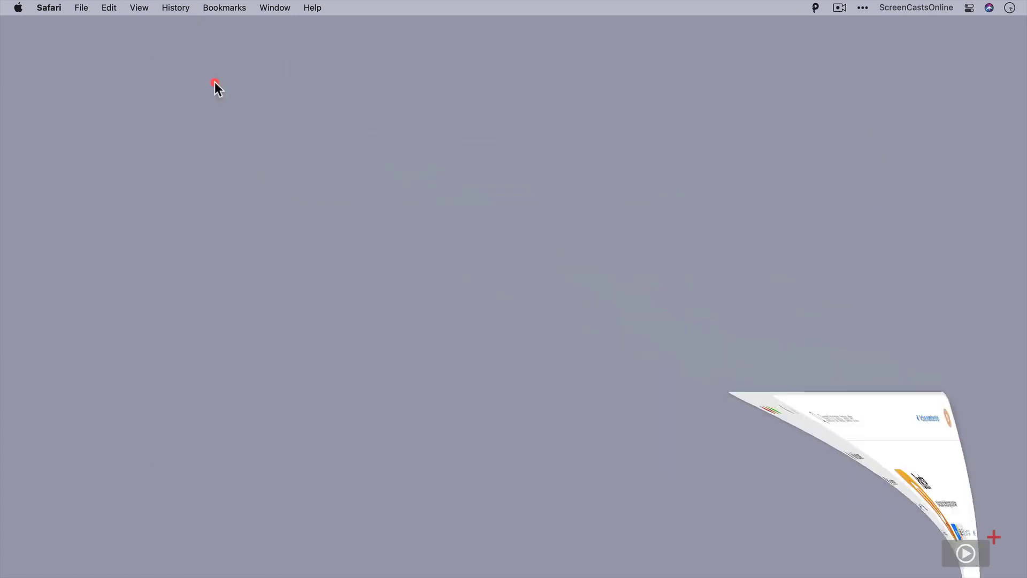
left_click(295, 181)
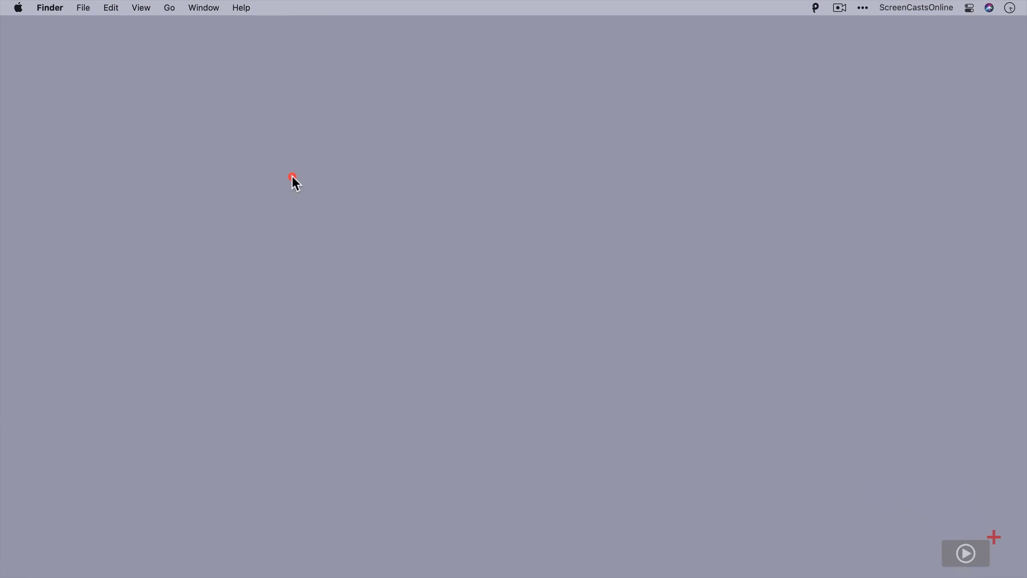
Open Paste's clipboard history from the menu bar, close it, and reopen it with Shift-Cmd-V
left_click(816, 8)
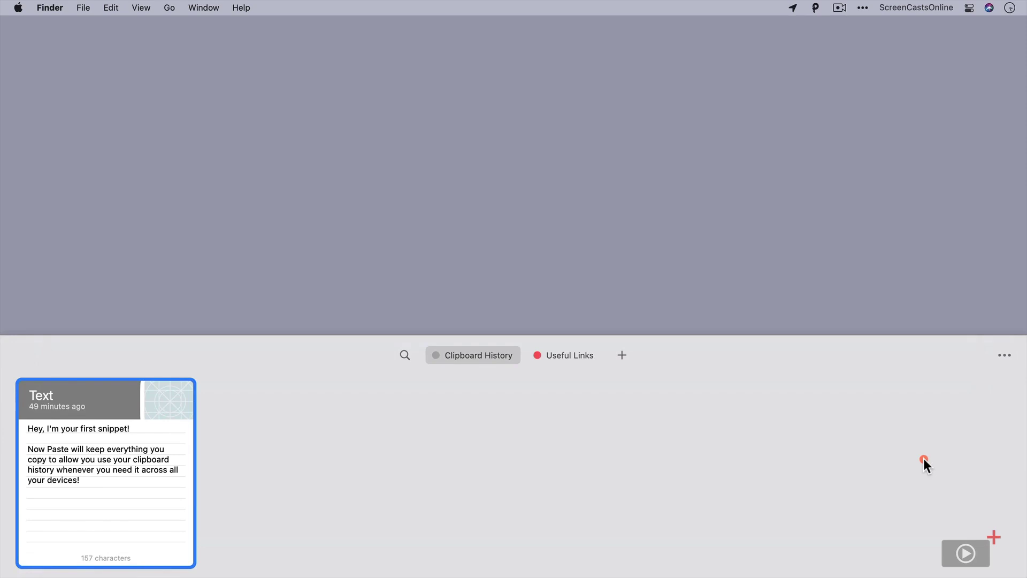
left_click(796, 271)
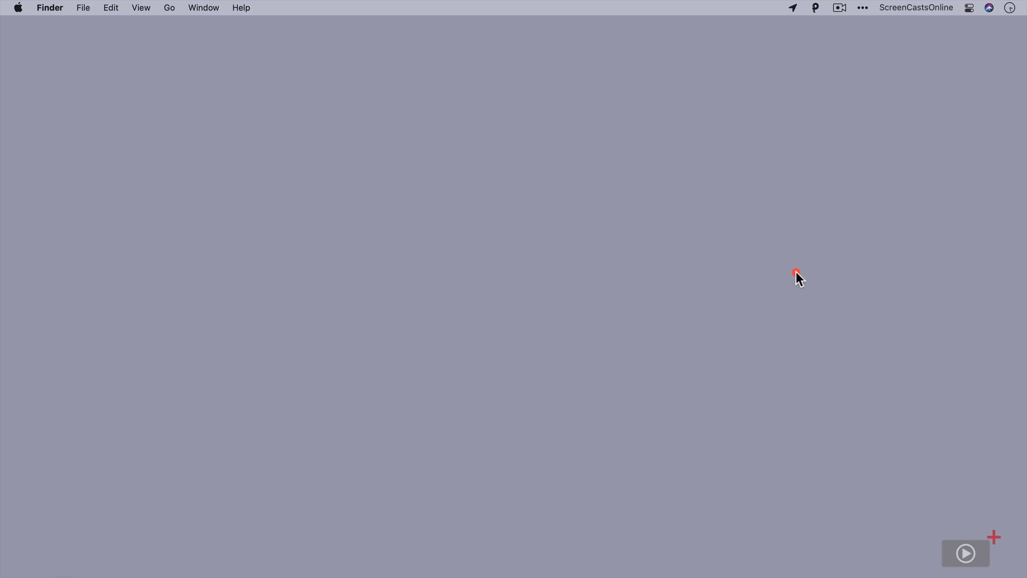
key("super+shift+v")
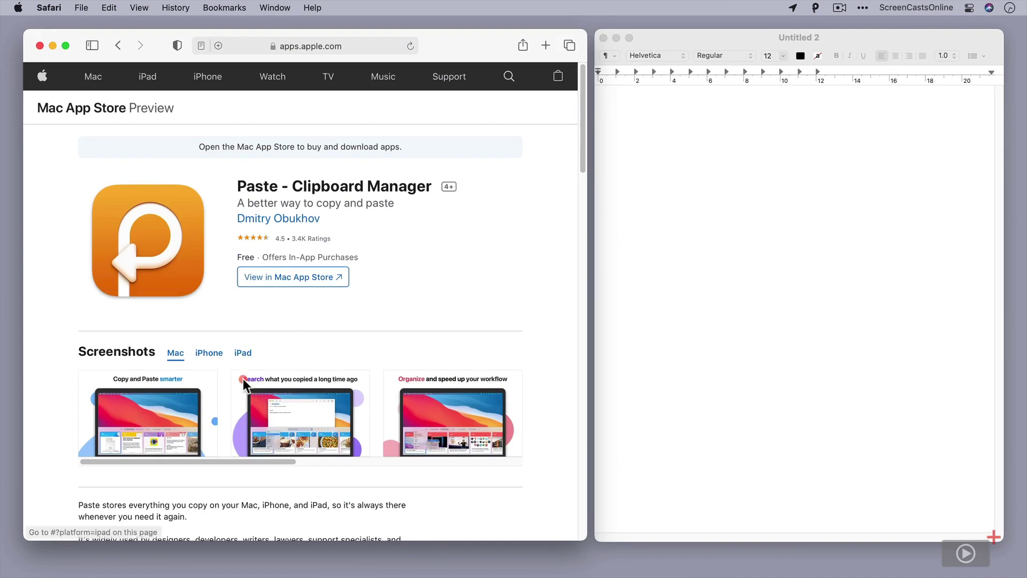
Select the 'Paste stores everything you copy' paragraph in Safari and switch to the blank TextEdit document
scroll(258, 377, "down", 3)
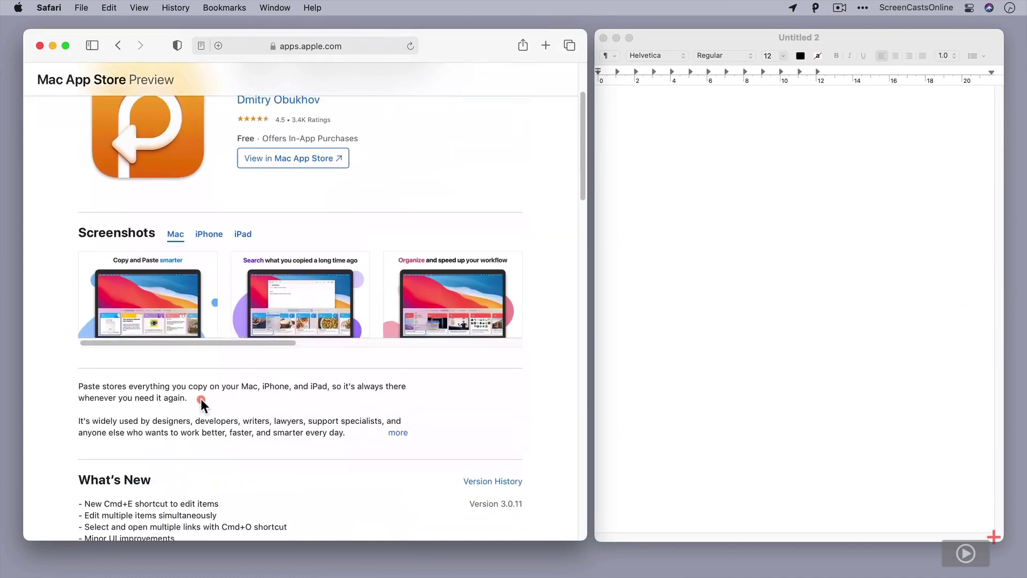
left_click_drag(188, 398, 79, 386)
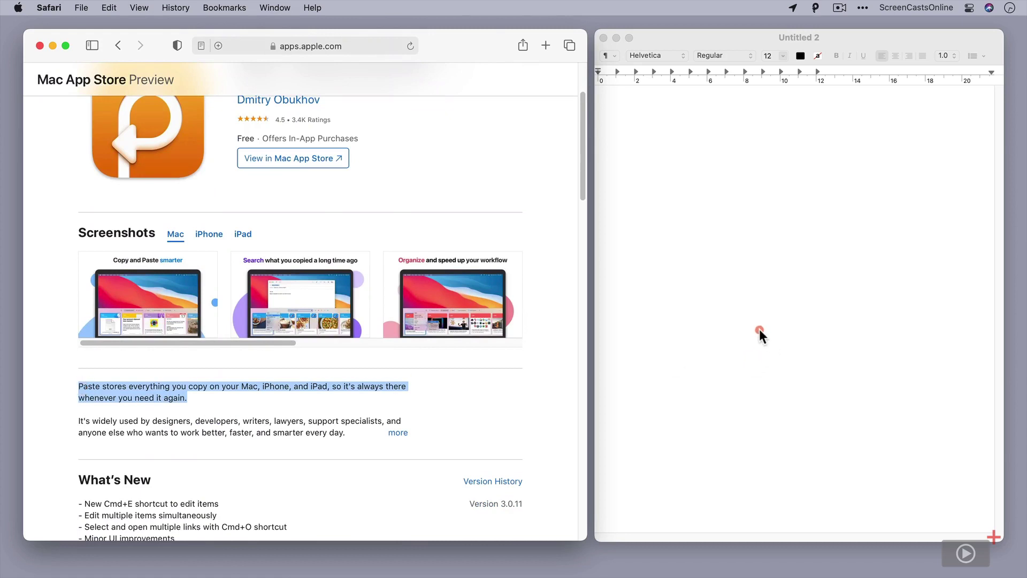
left_click(760, 328)
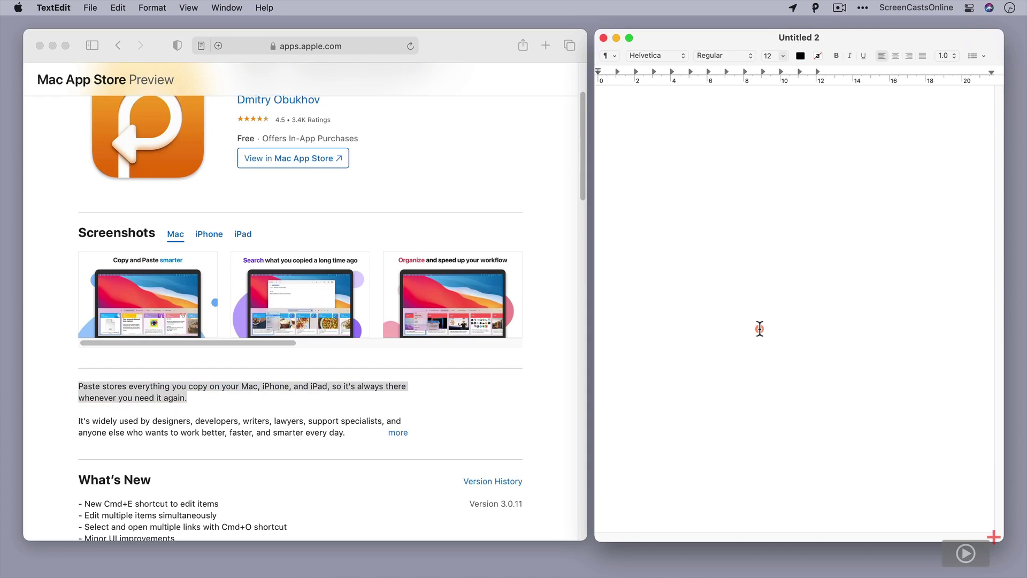
Paste the copied App Store paragraph into Untitled 2 and start a new line below it
key("shift+super+v")
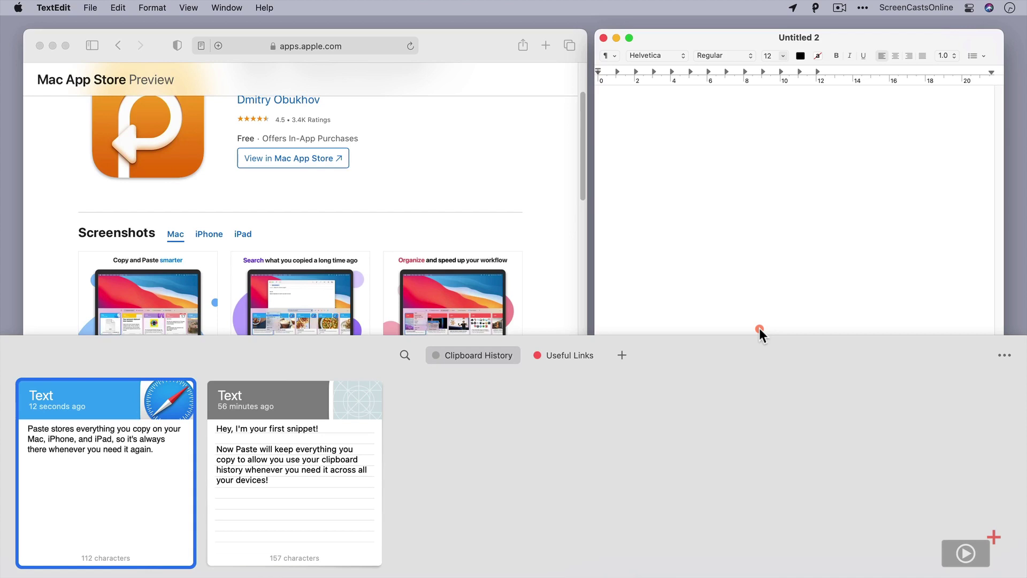
key("Return")
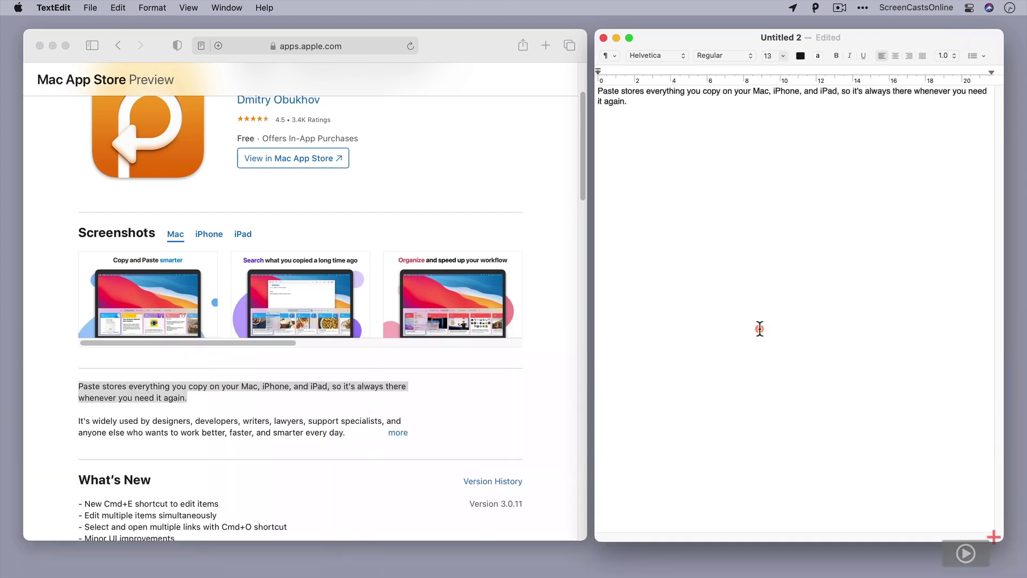
key("Return")
key("Return")
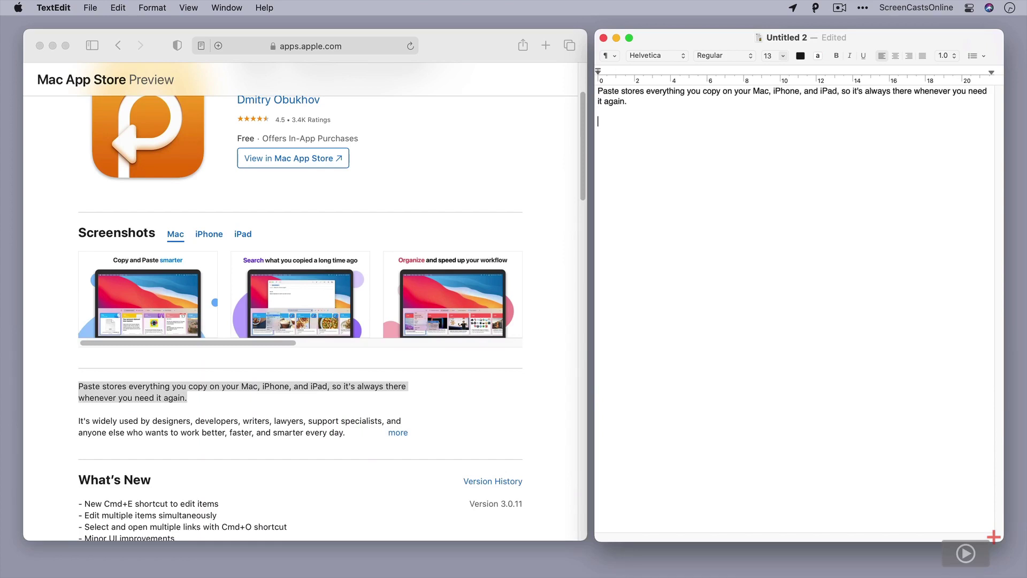
Add the 'Hey, I'm your first snippet!' welcome text using Paste's Cmd-2 quick paste
key("shift+super+v")
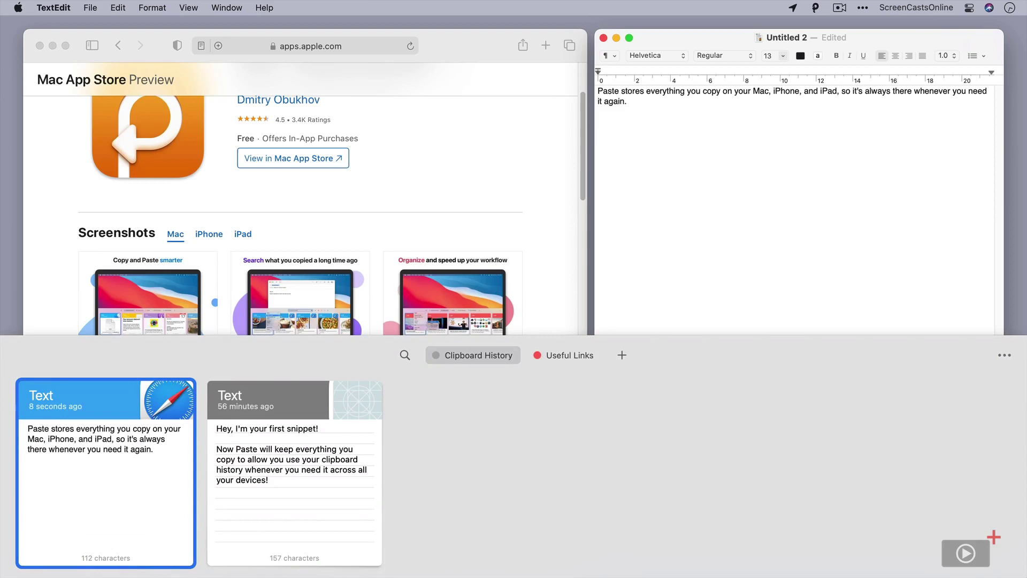
left_click(294, 470)
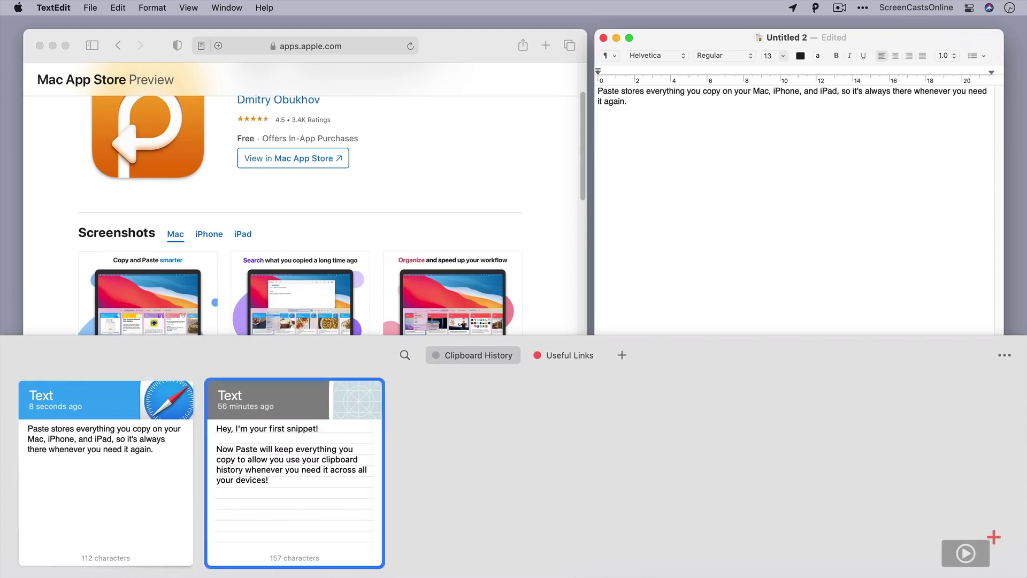
left_click(106, 470)
key("super")
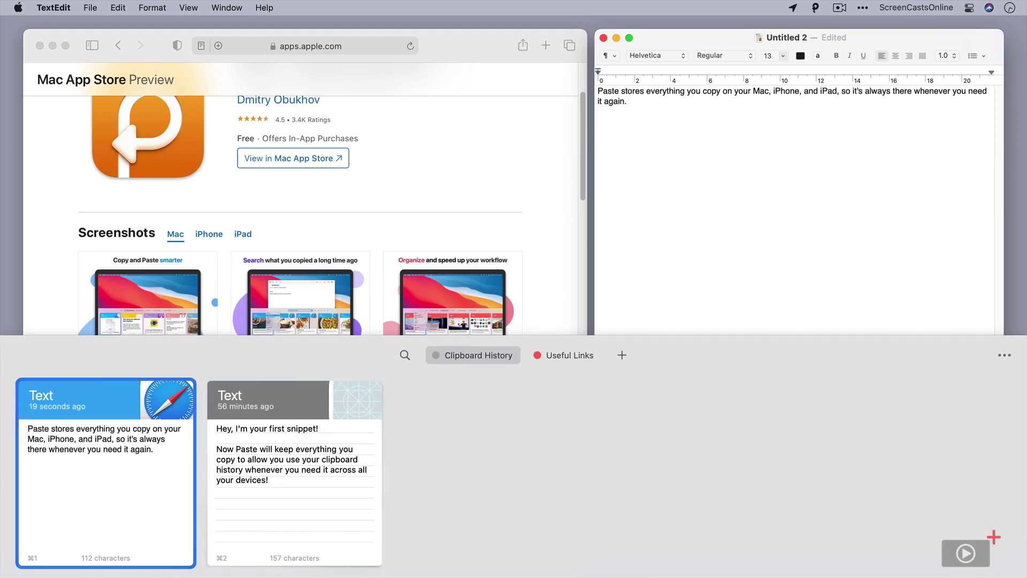
key("super+2")
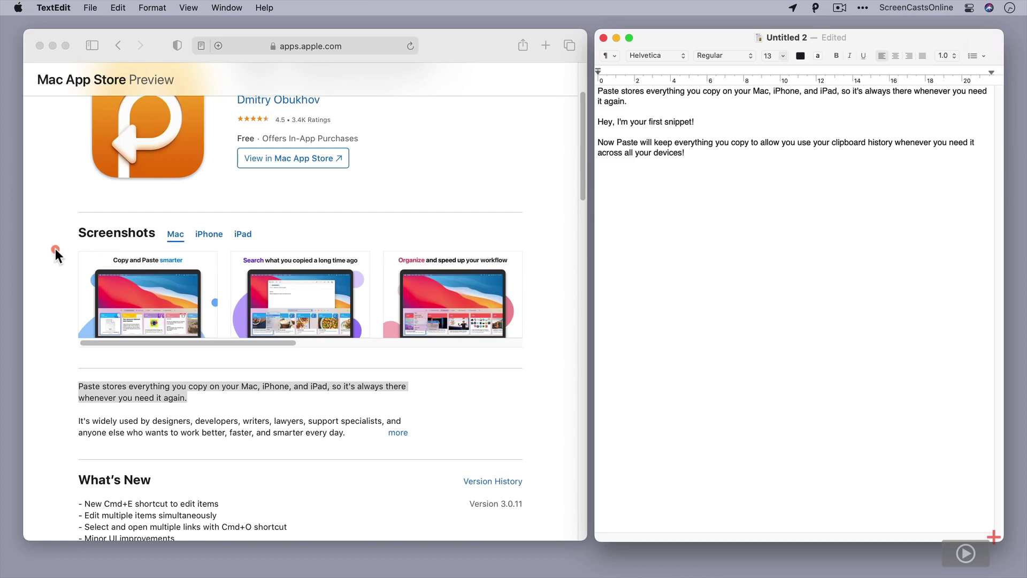
Capture a screenshot region covering the listing's Screenshots gallery and the description paragraph
key("super+shift+5")
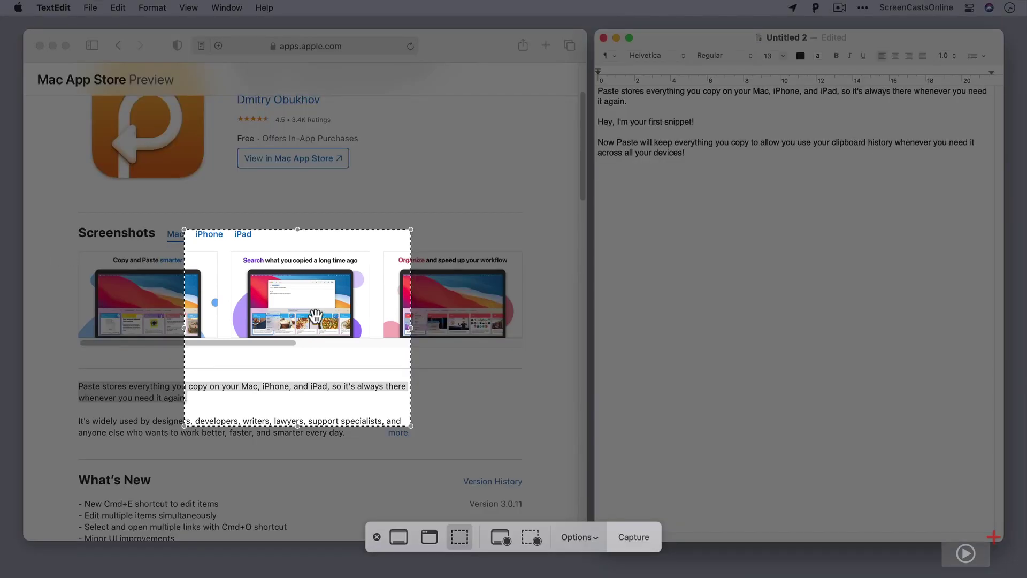
left_click_drag(312, 317, 175, 296)
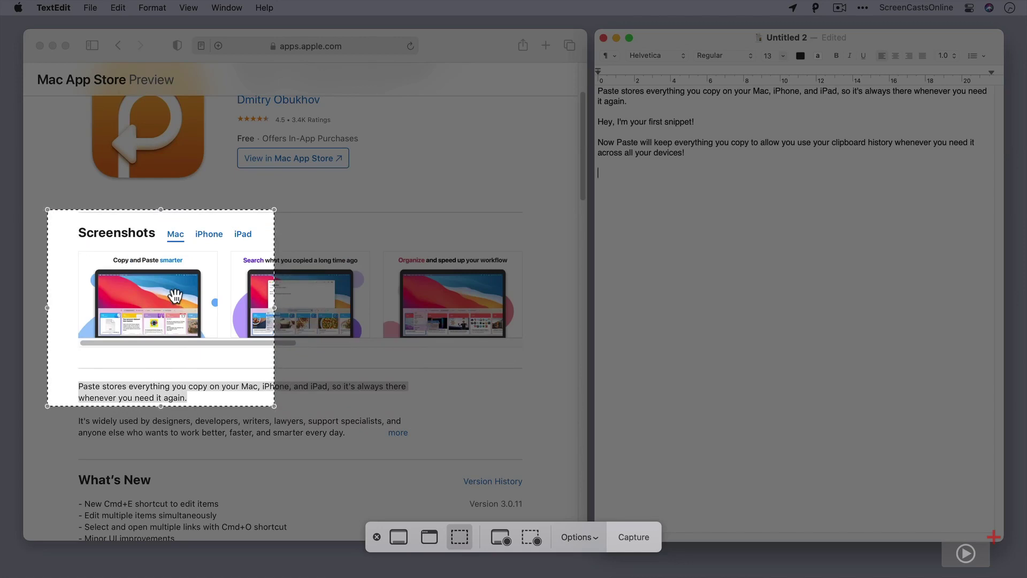
left_click_drag(601, 542, 636, 543)
left_click(637, 541)
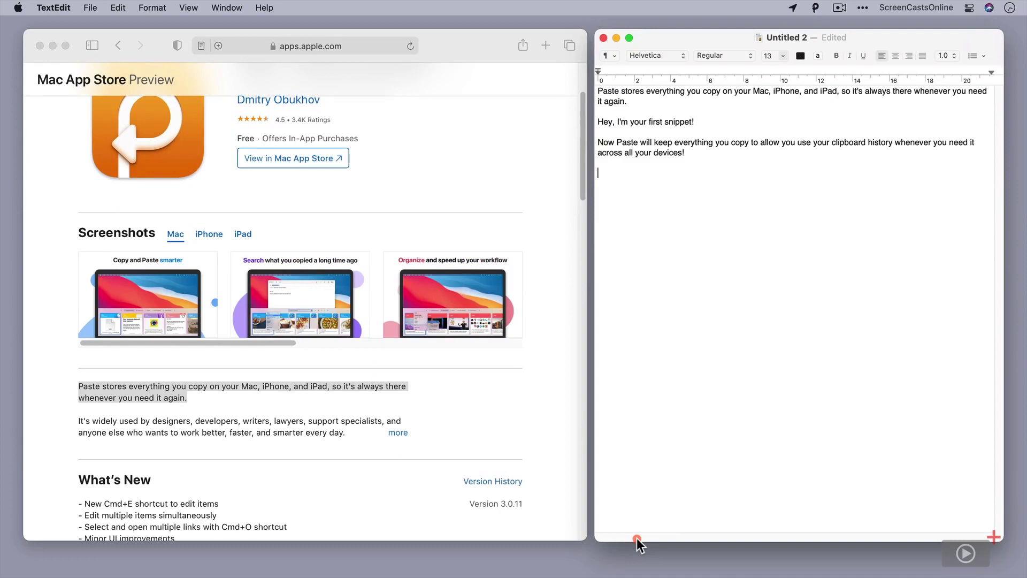
Reopen Paste to see the captured 353 x 307 image, then view the Useful Links pinboard
key("super+shift+v")
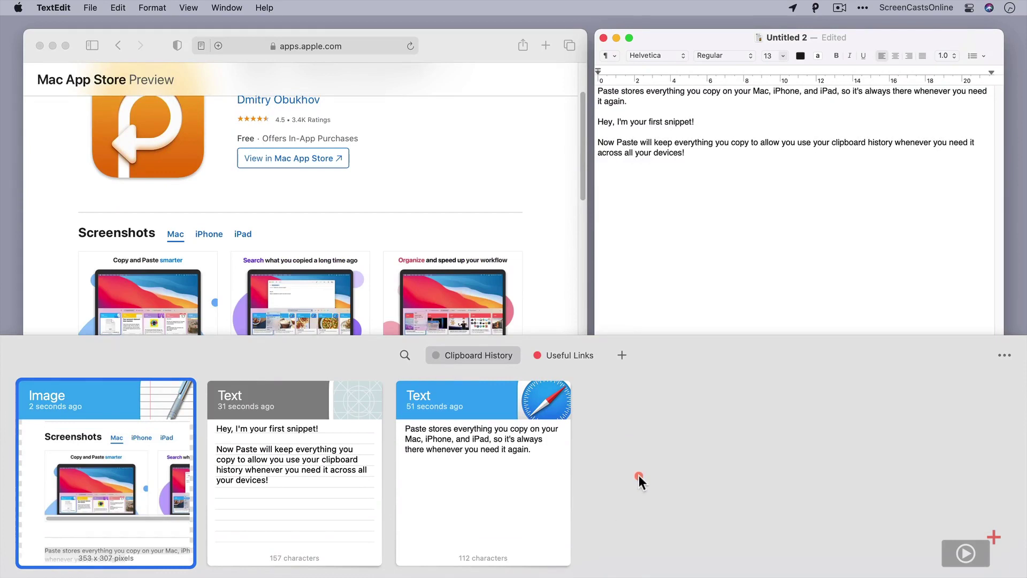
left_click(561, 358)
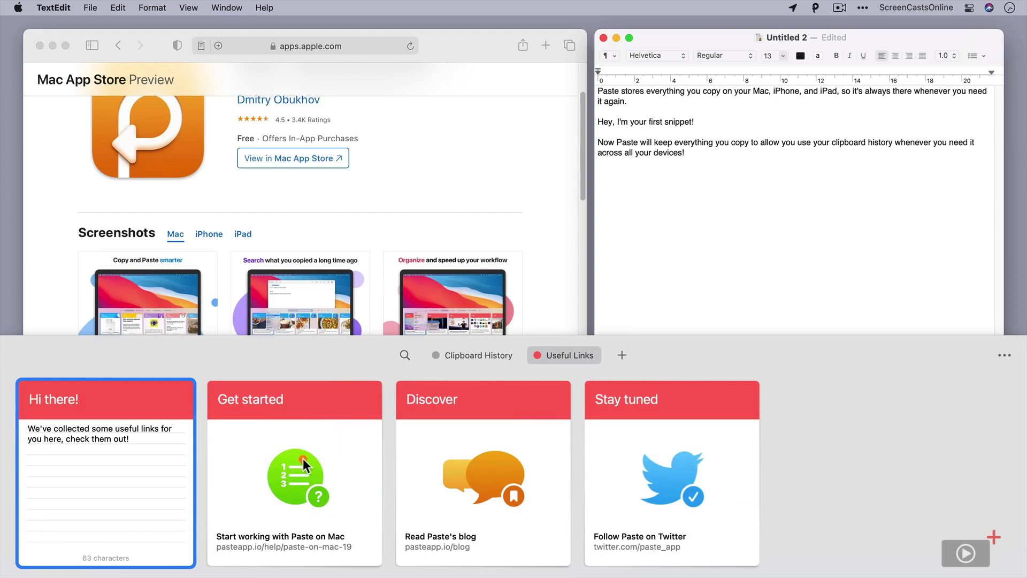
Create a new pinboard and rename it ScreenShots
left_click(623, 356)
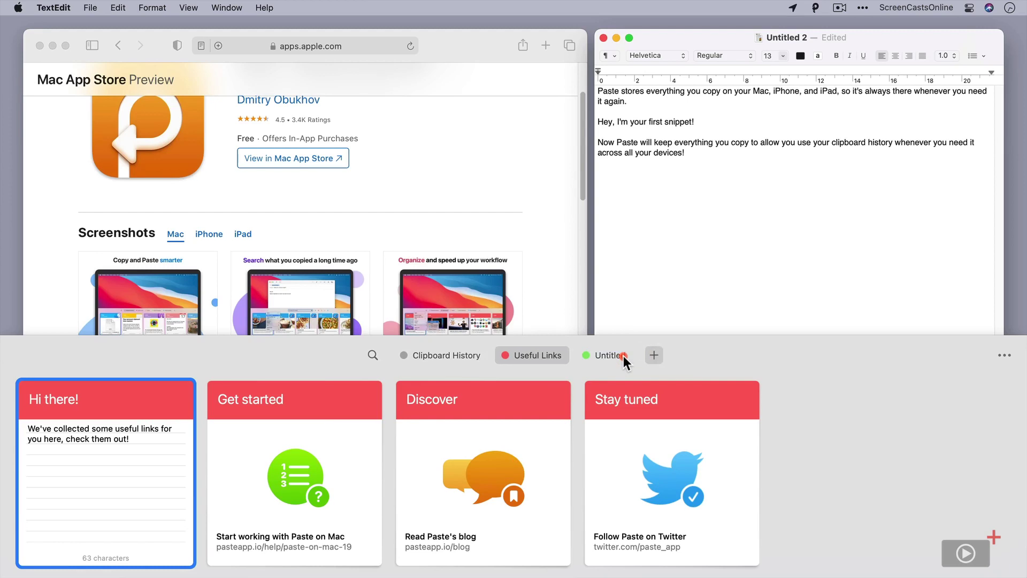
left_click(610, 355)
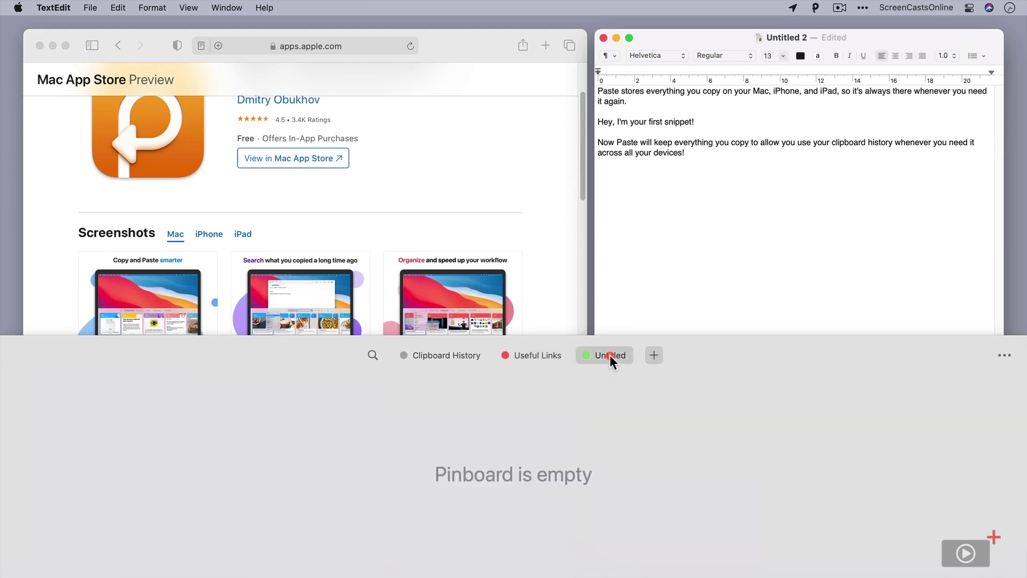
right_click(609, 355)
left_click(618, 363)
type("ScreenShots")
key("Return")
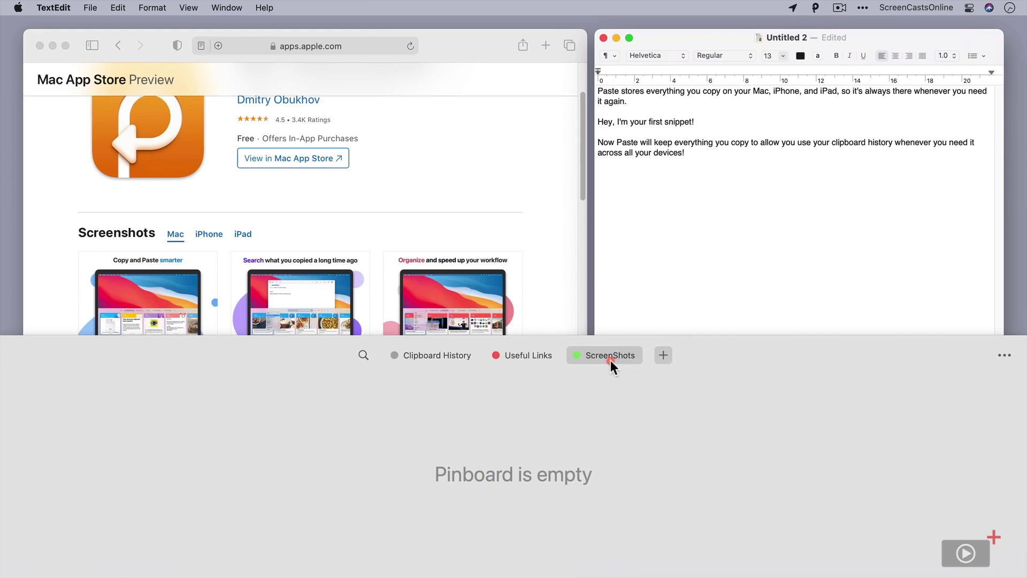
Colour the ScreenShots pinboard purple and drag the captured Image clip into it
right_click(610, 360)
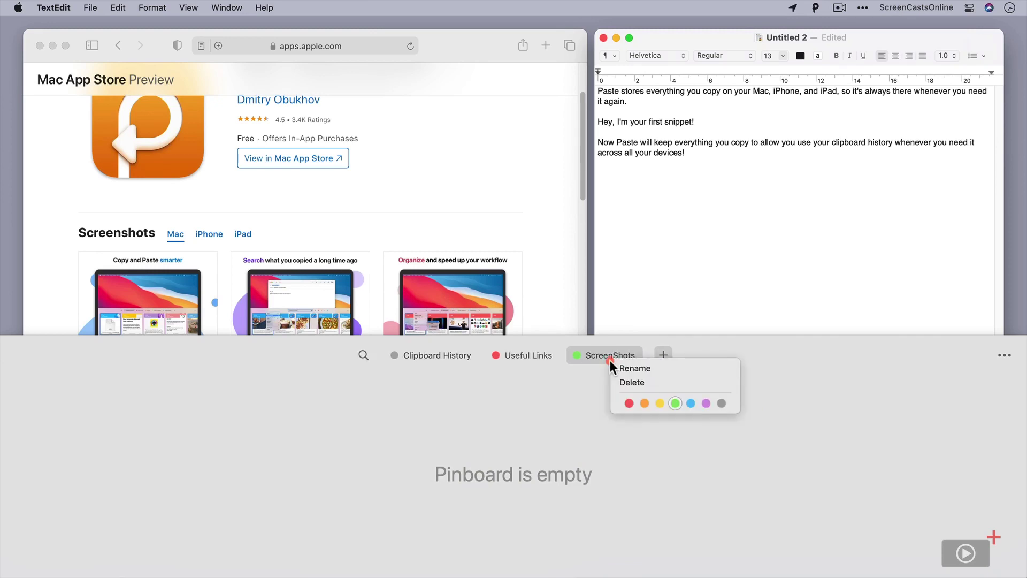
left_click(705, 404)
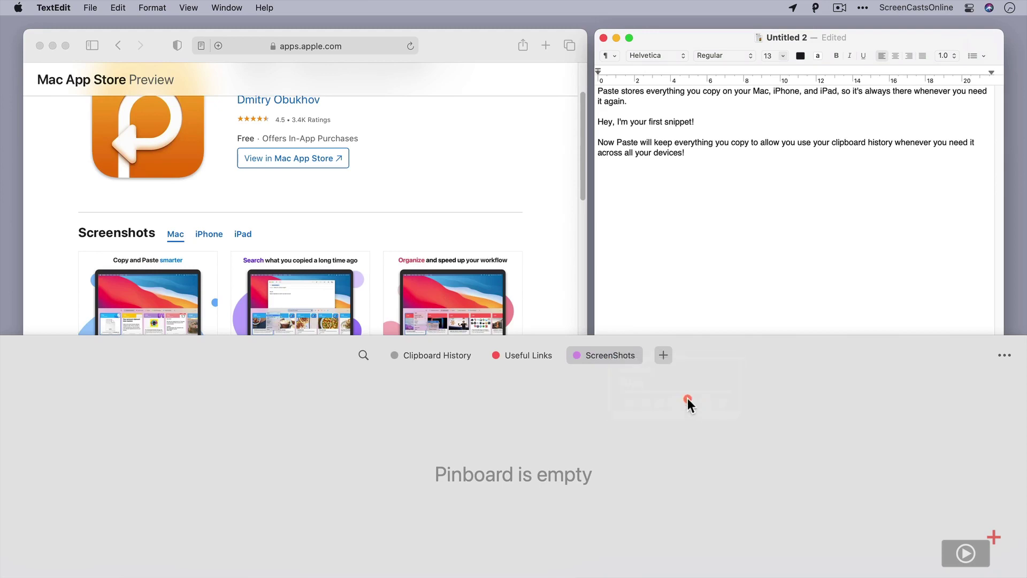
left_click(441, 353)
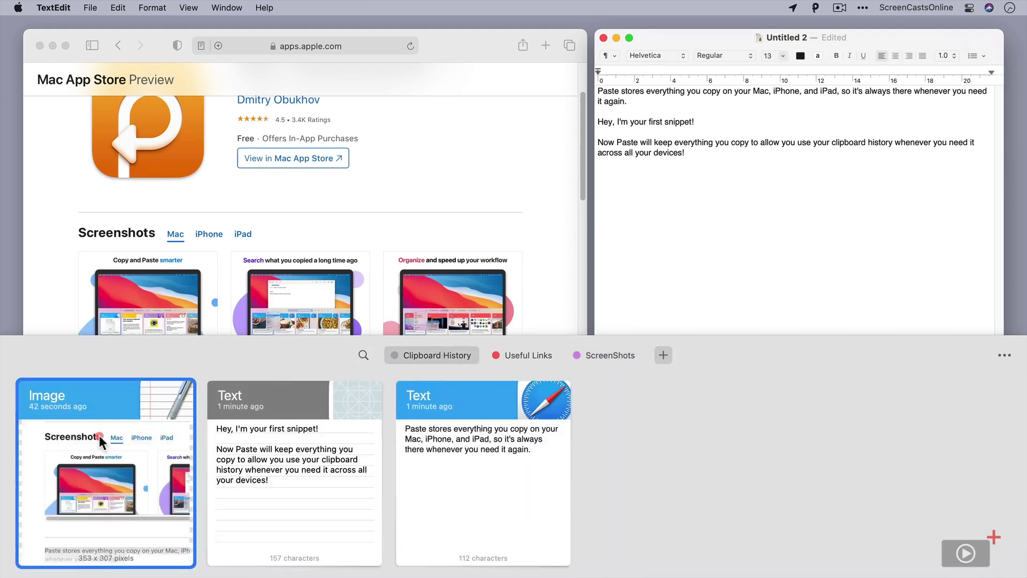
left_click_drag(64, 447, 610, 355)
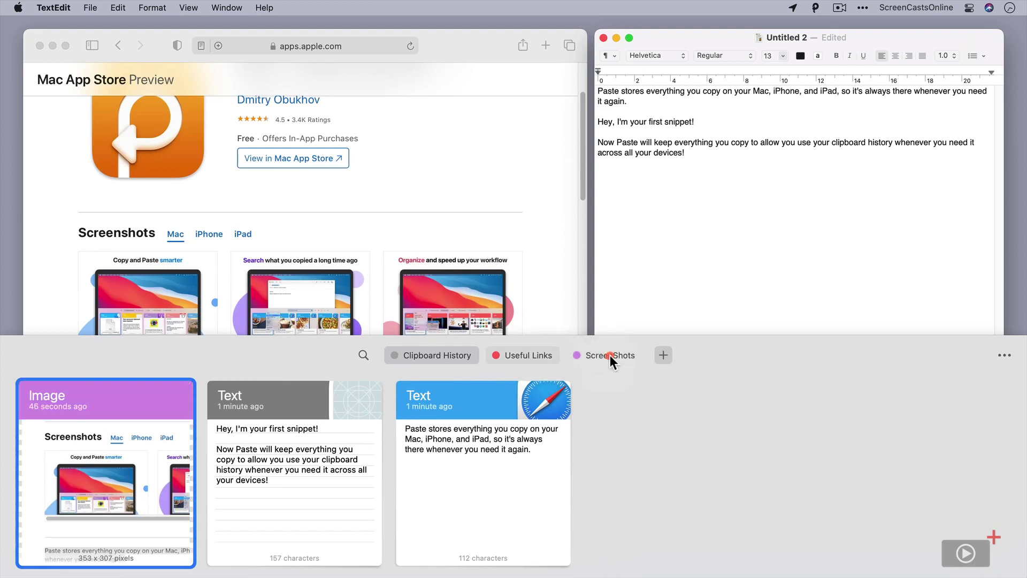
left_click(609, 355)
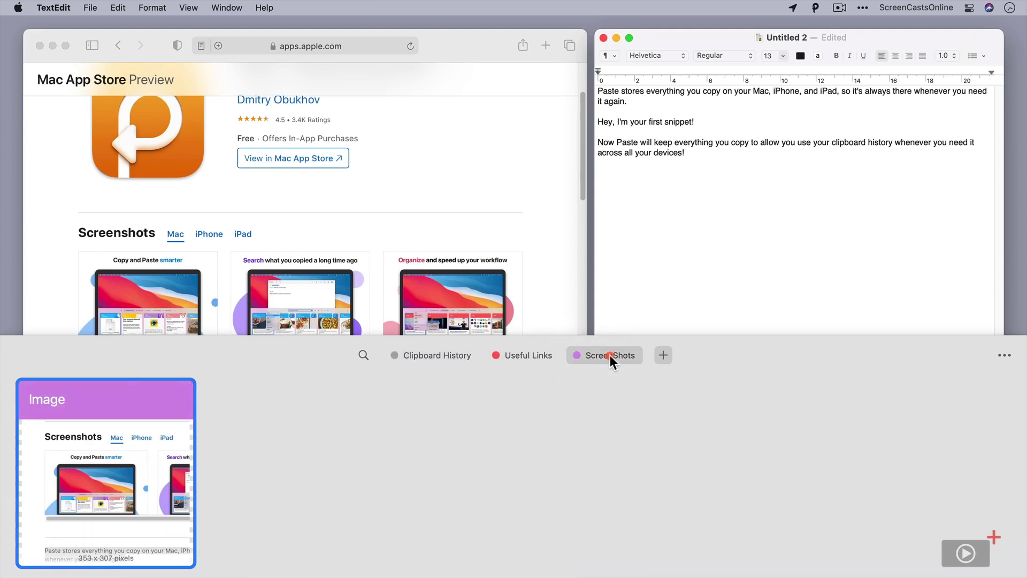
Delete the Image clip from the clipboard history
left_click(415, 358)
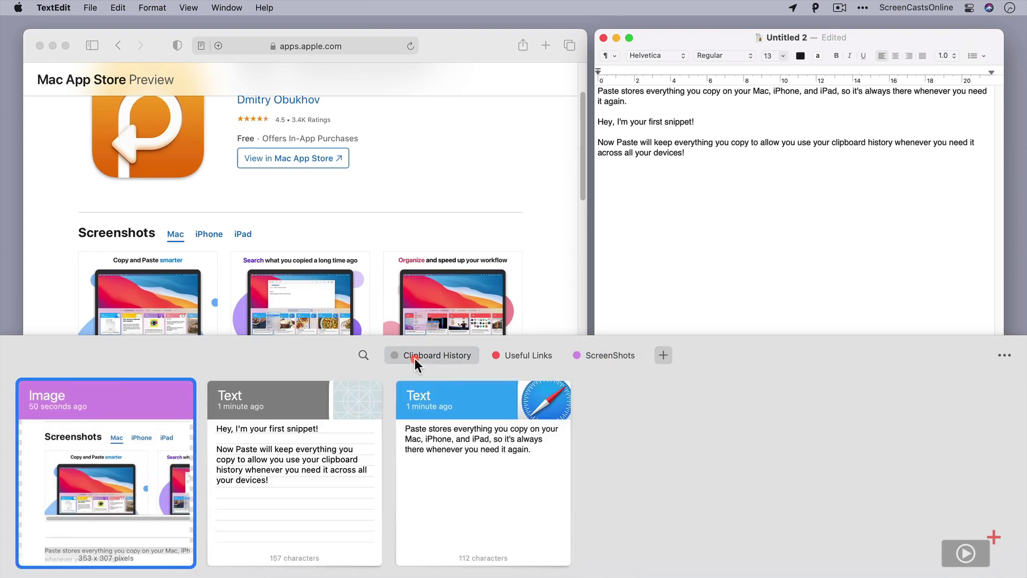
right_click(83, 458)
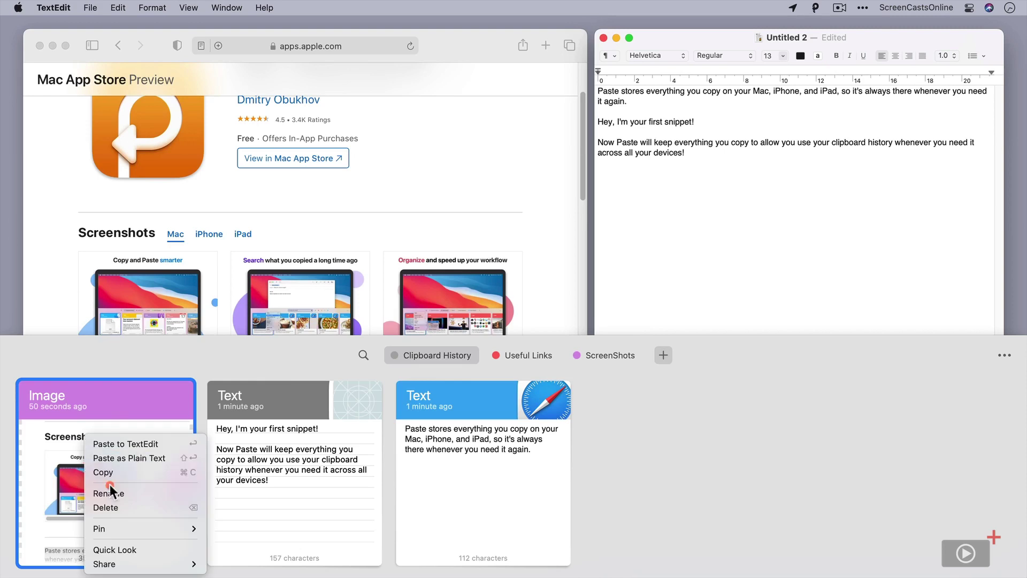
left_click(119, 512)
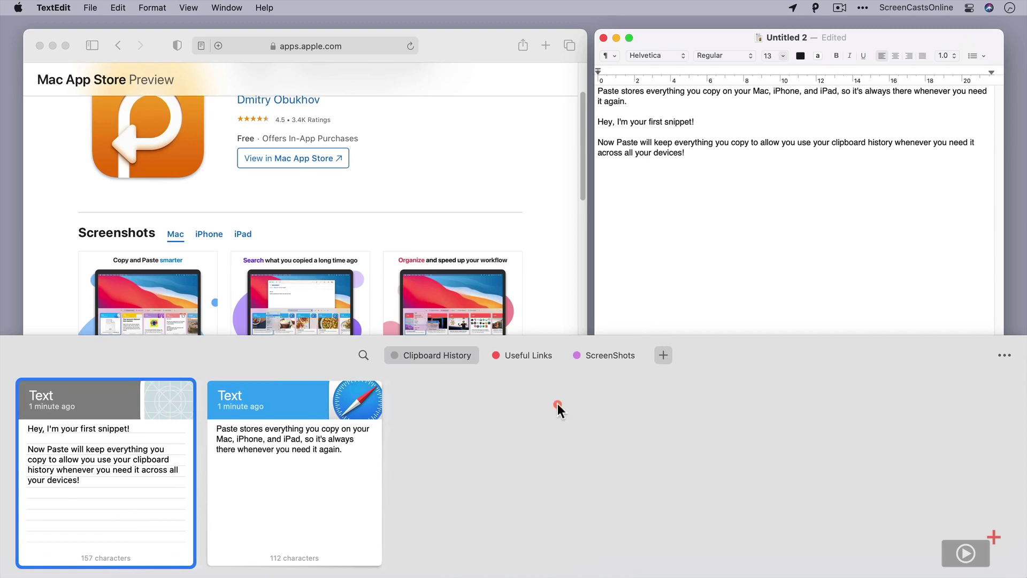
Rename the image clip in the ScreenShots pinboard to 'Paste ScreenShot'
left_click(602, 356)
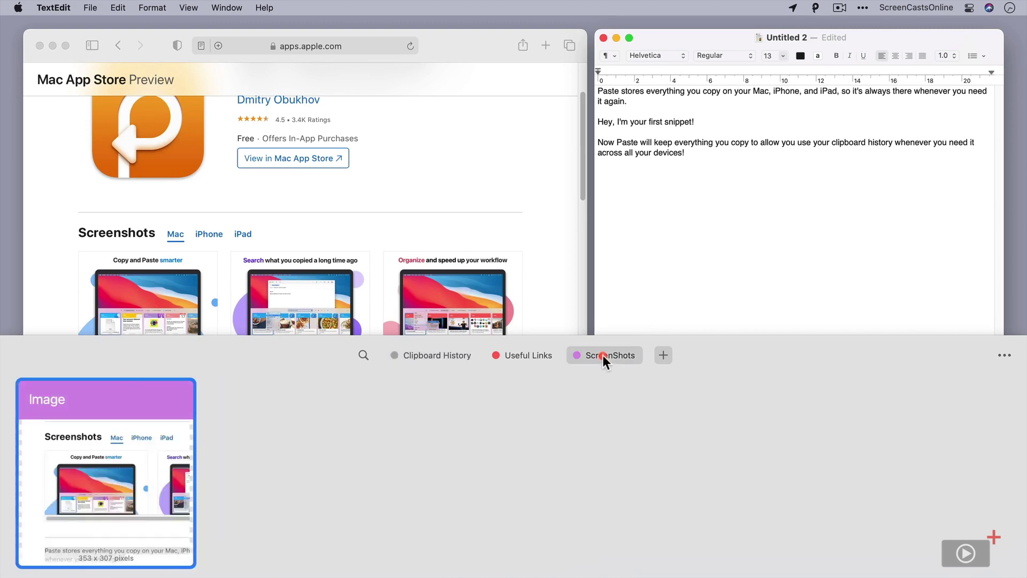
right_click(46, 406)
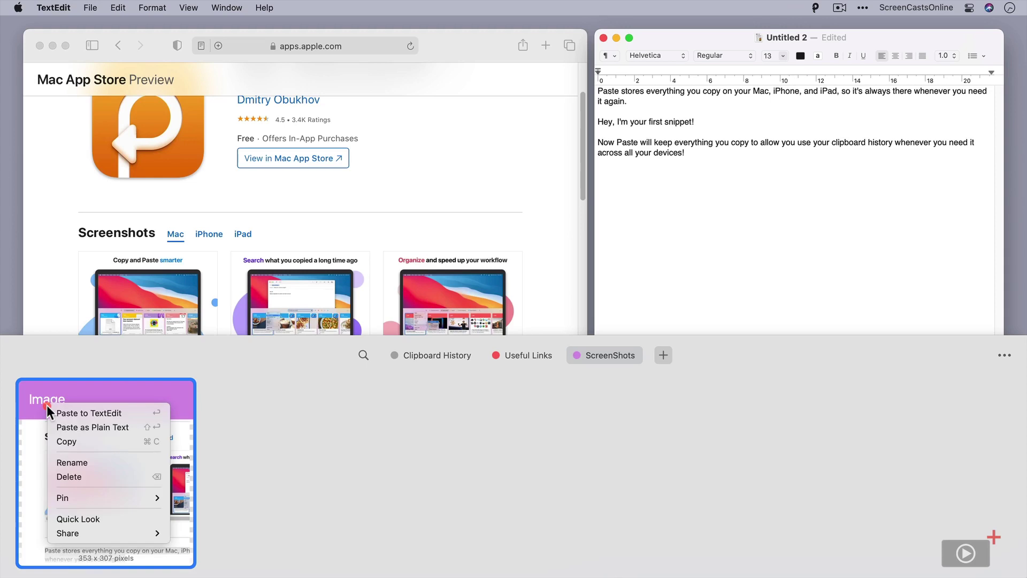
left_click(74, 461)
type("Paste ScreenShot")
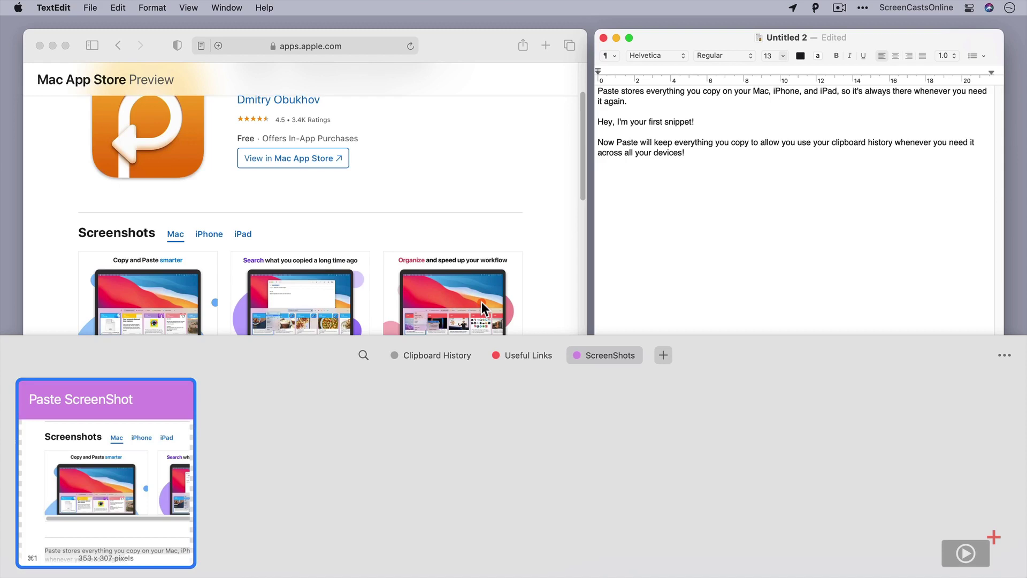
key("super+Left")
key("super+Left")
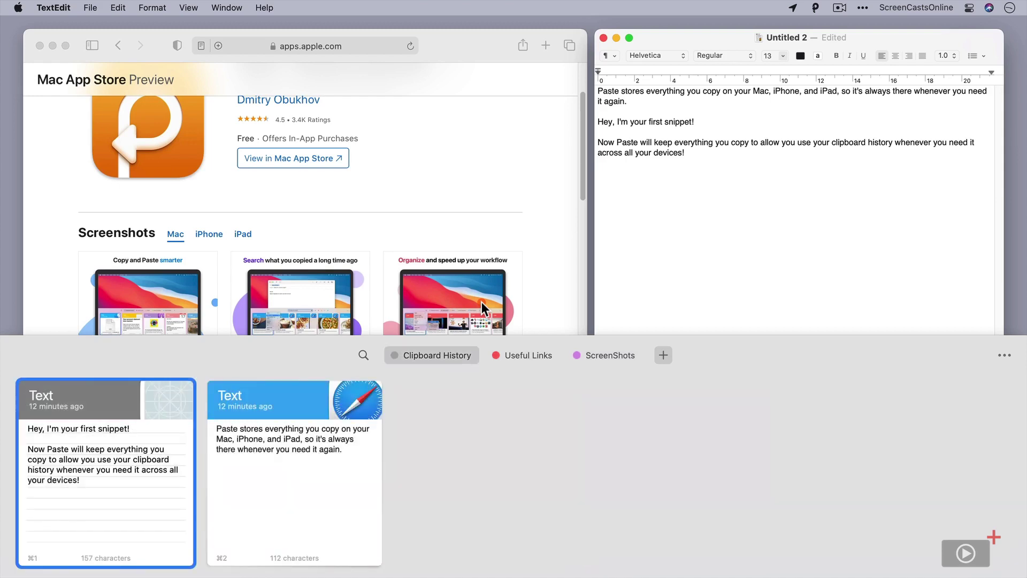
key("super+Right")
key("super+Right")
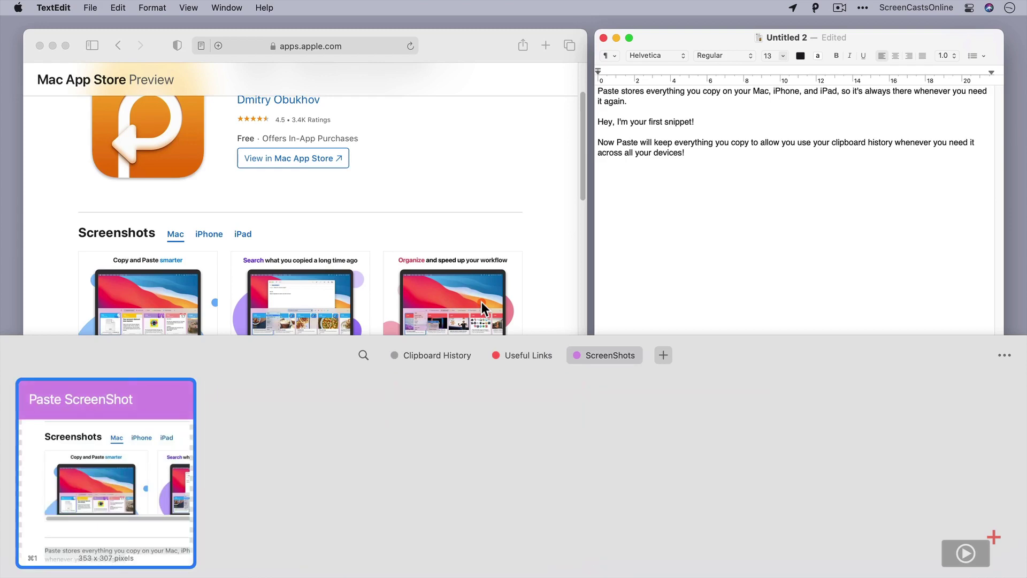
Search all clips for 'pas', listing the Paste ScreenShot image, text clips and links
left_click(330, 357)
left_click(362, 355)
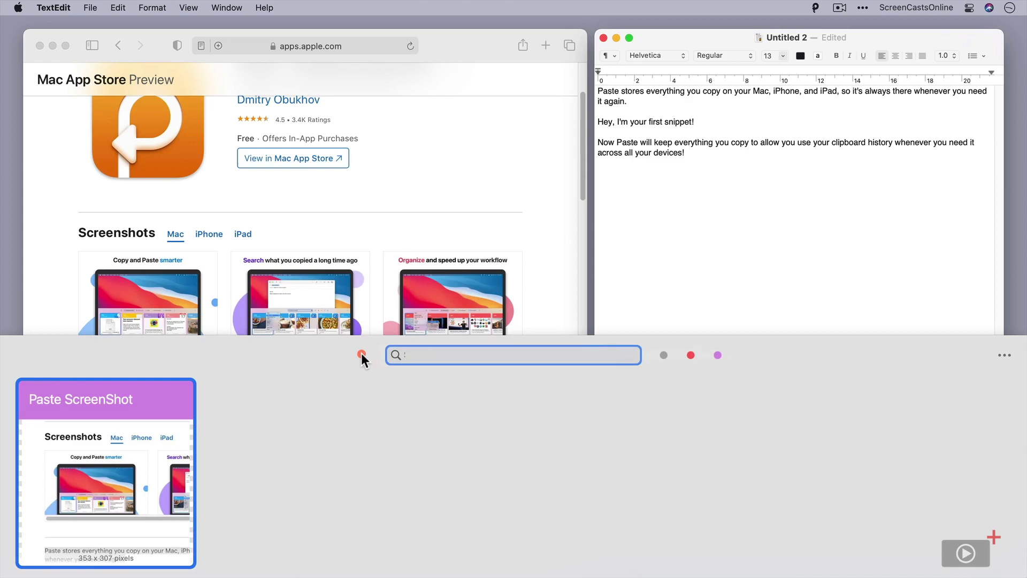
type("pas")
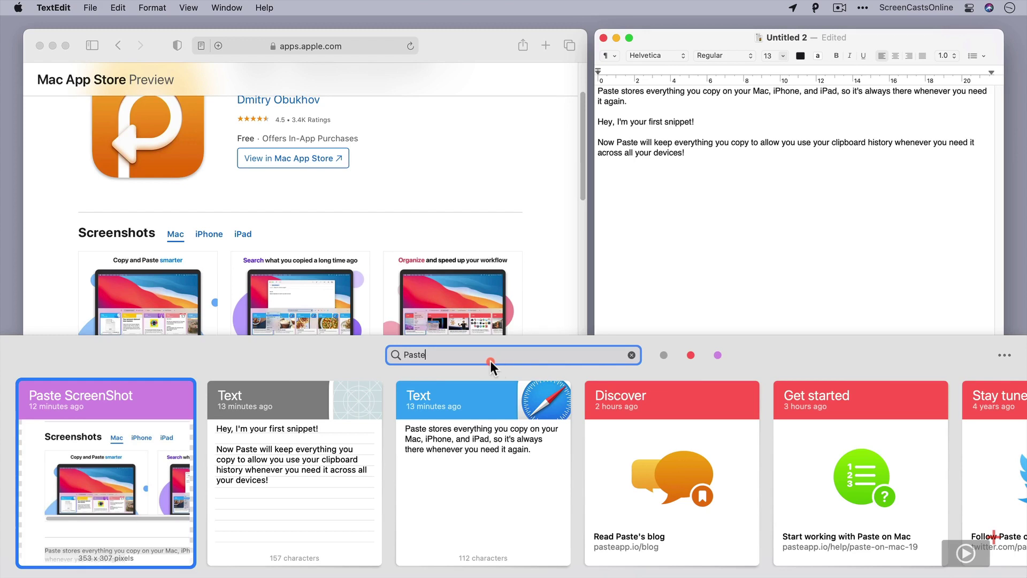
Paste the "Hey, I'm your first snippet!" text clip into Untitled 2 a second time
right_click(280, 465)
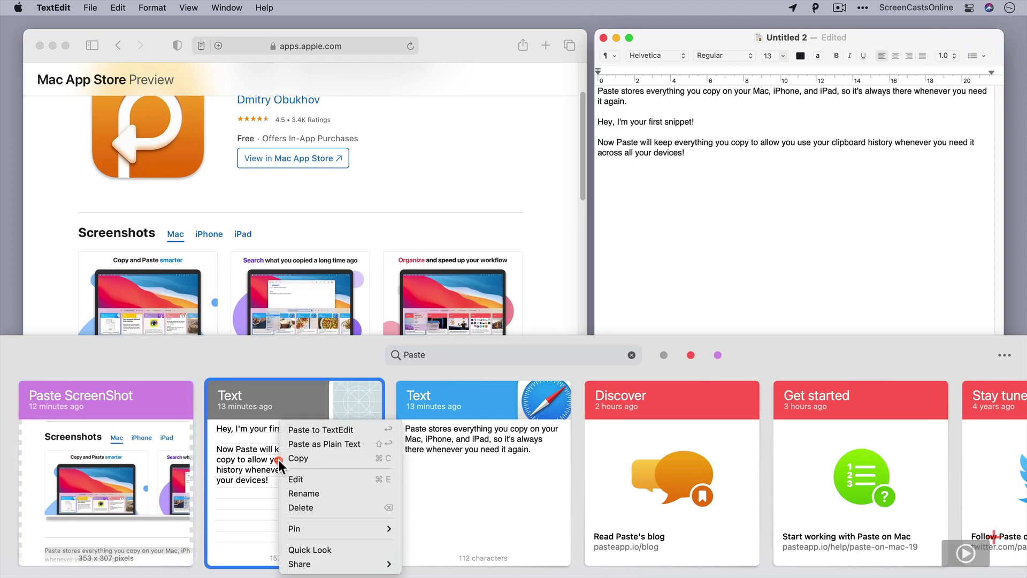
left_click(326, 431)
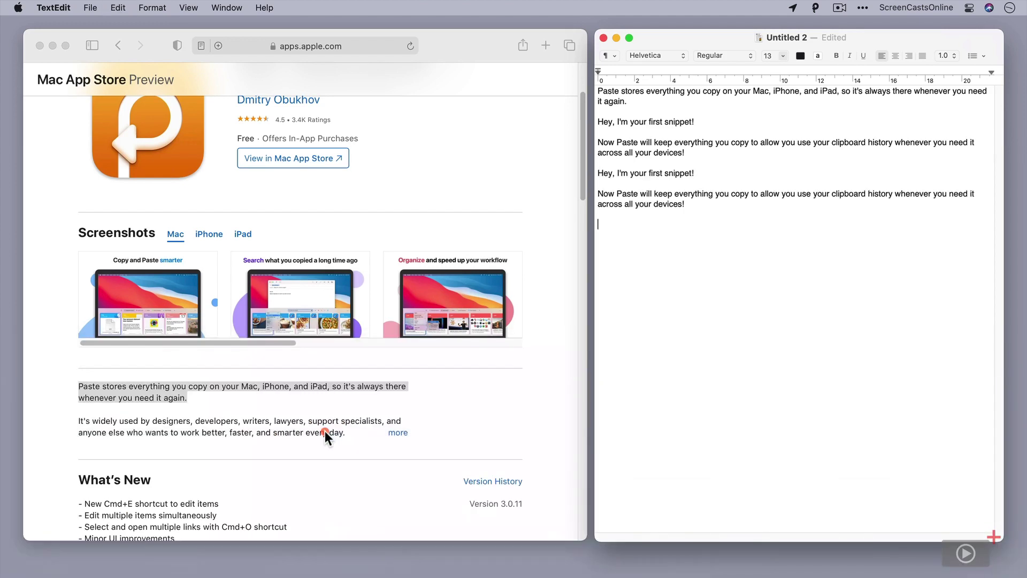